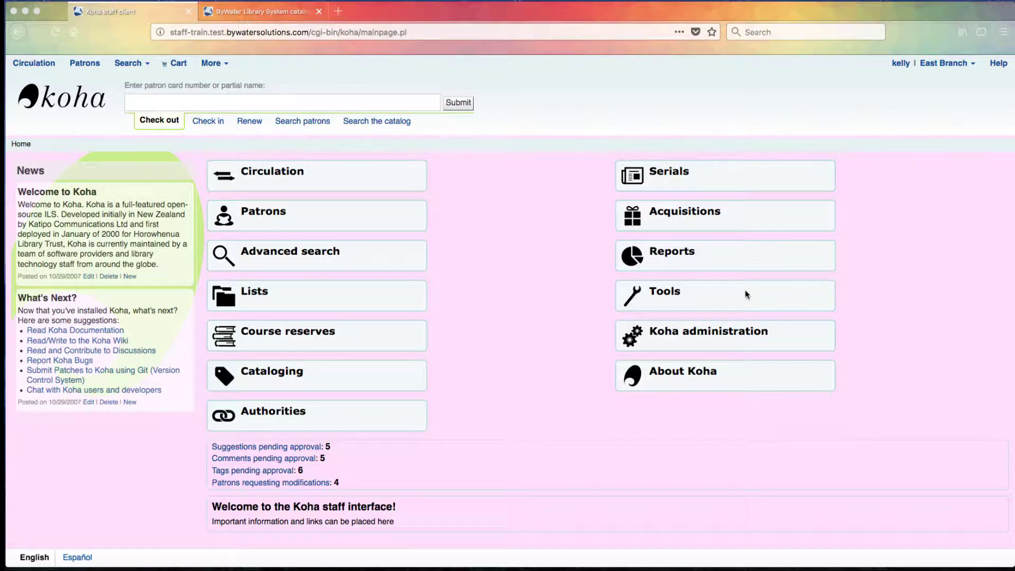
# - Go from the home page's Tools tile to the Batch item deletion tool under Catalog
pyautogui.click(675, 300)
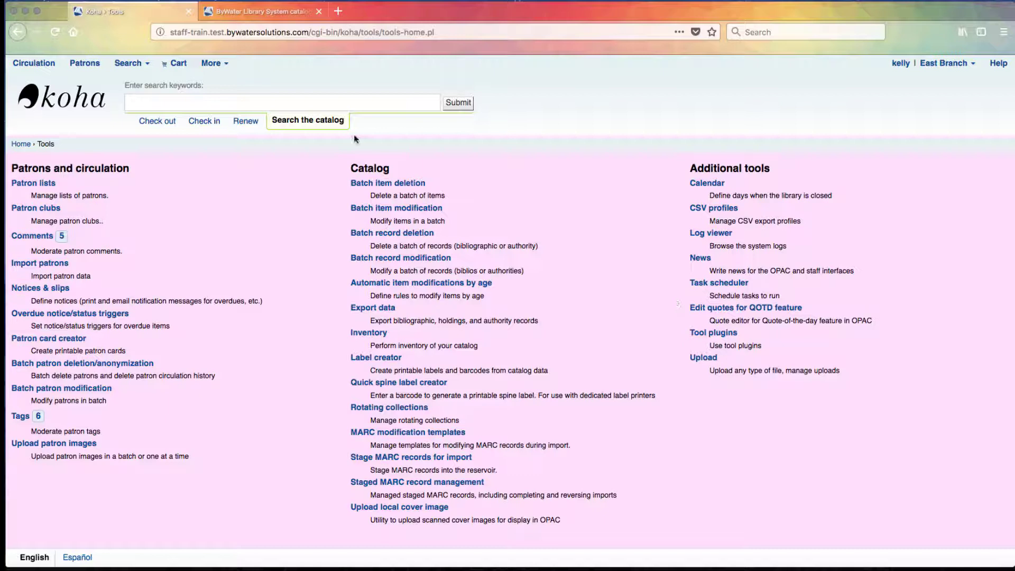
pyautogui.click(365, 186)
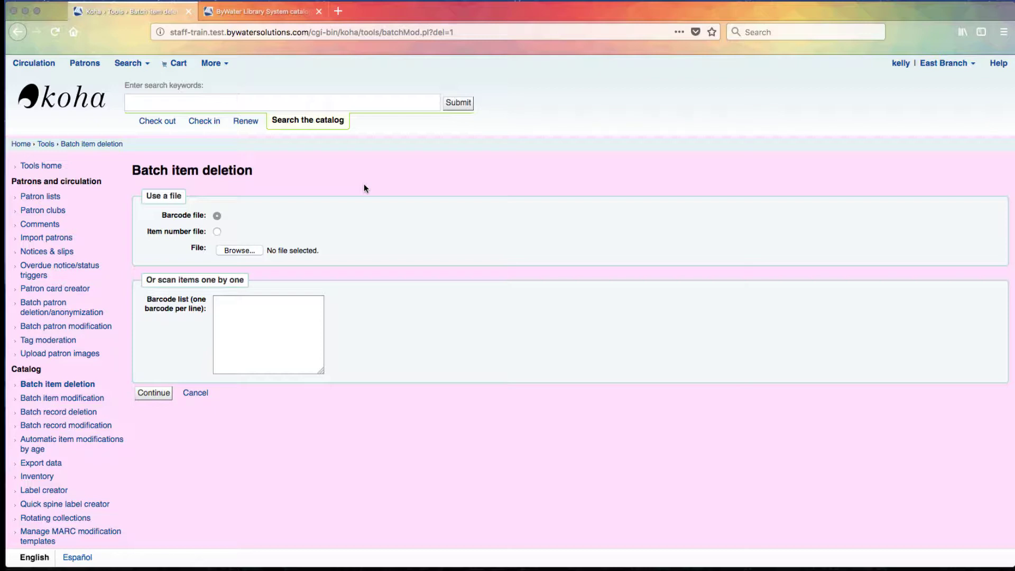
pyautogui.click(225, 319)
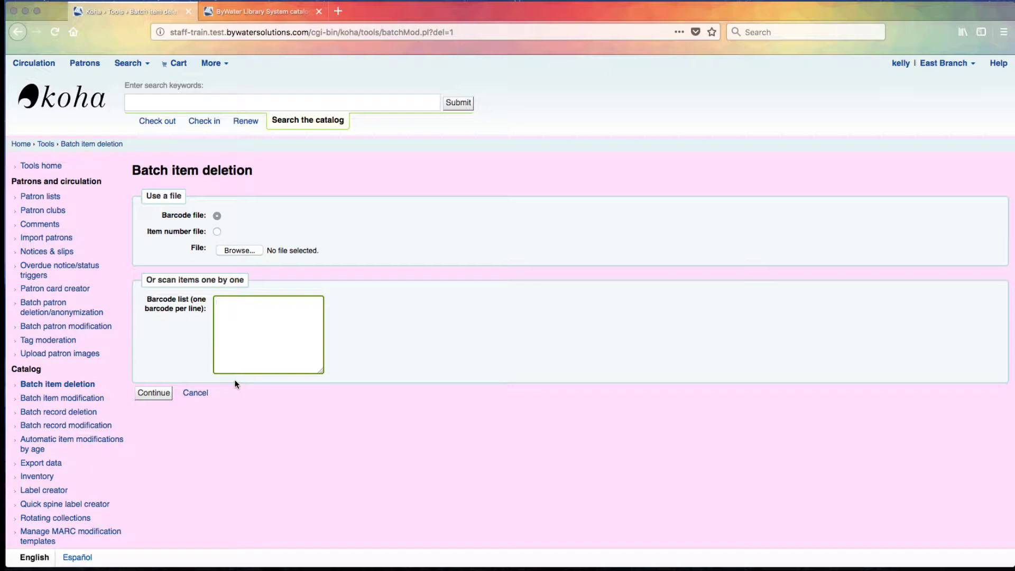
pyautogui.scroll(-1, 233, 382)
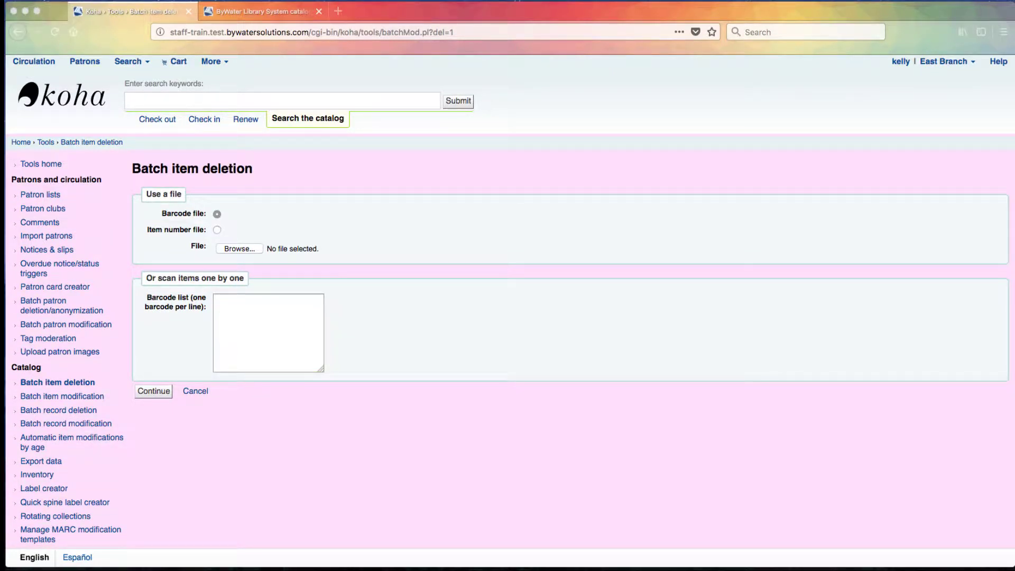
pyautogui.click(222, 298)
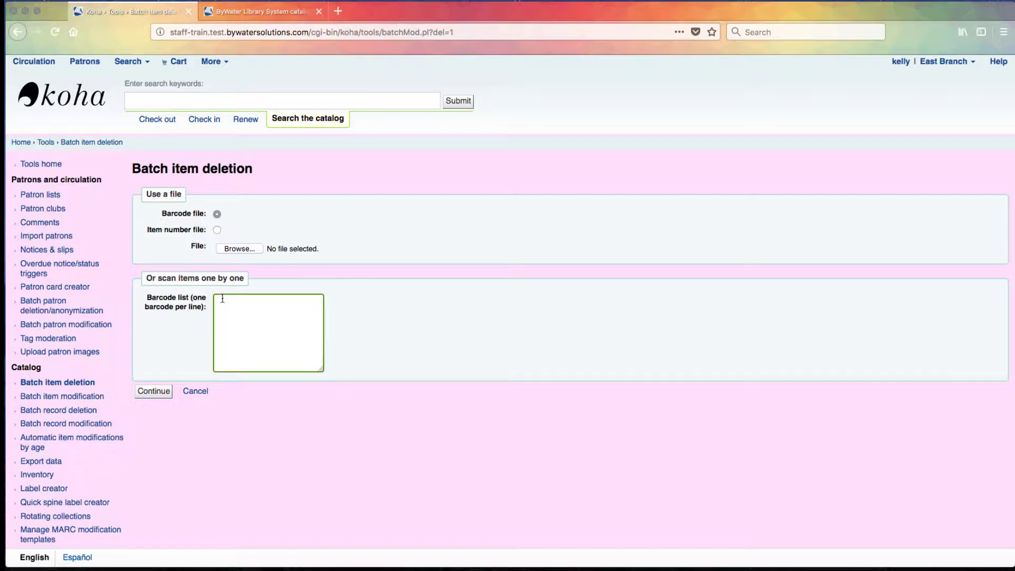
pyautogui.press('super+v')
# - Submit the three barcodes to list their matching items for deletion
pyautogui.click(154, 400)
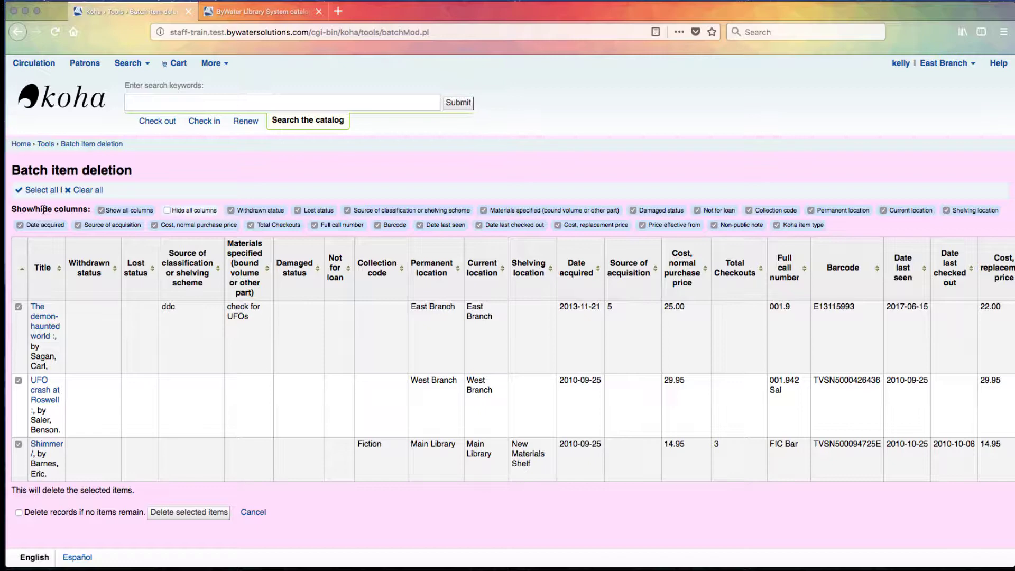
pyautogui.hscroll(5, 601, 284)
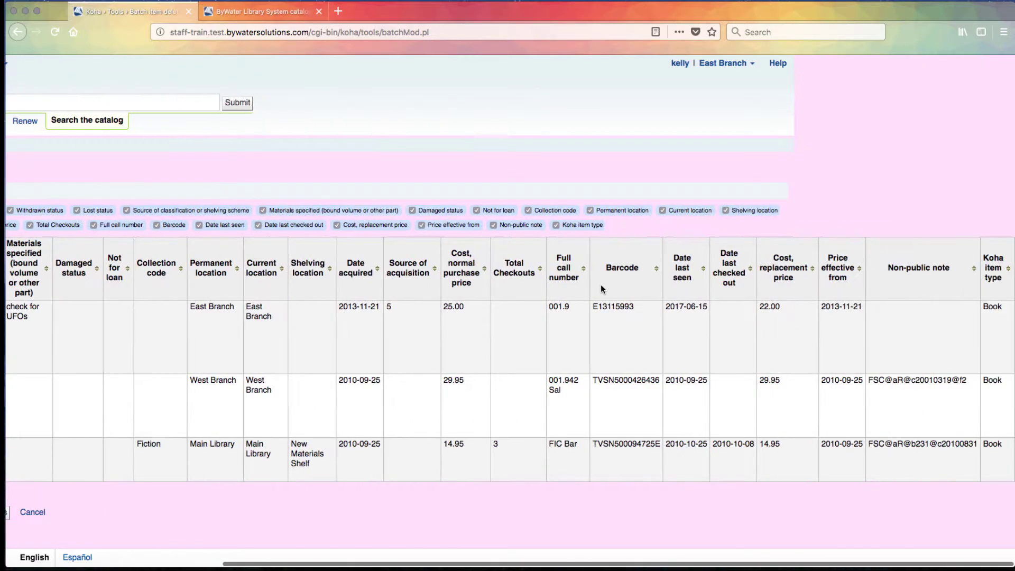
pyautogui.hscroll(-5, 601, 286)
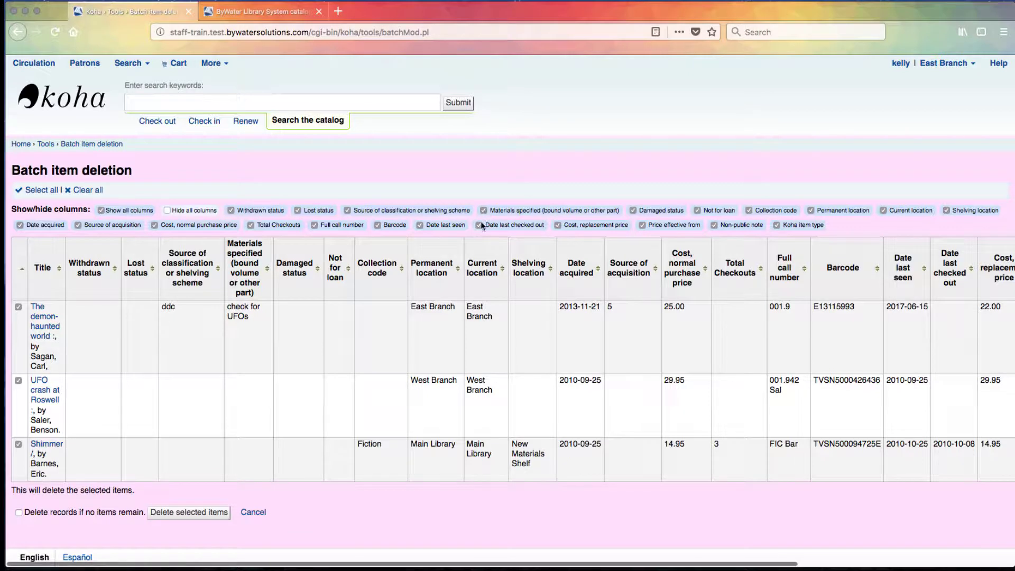
# - Hide the Damaged status, Collection code, Shelving location, Source of acquisition and Date acquired columns
pyautogui.click(633, 210)
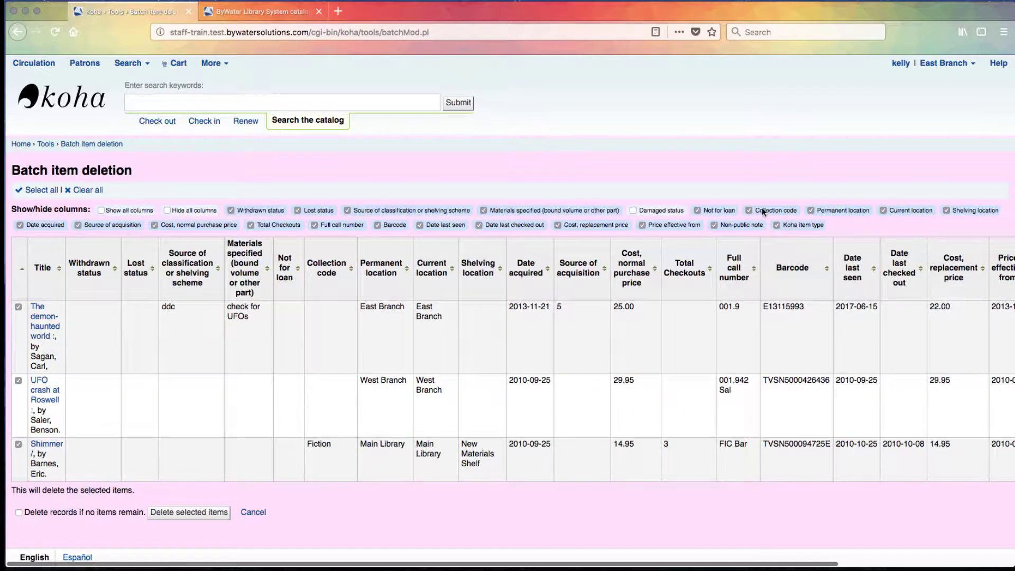
pyautogui.click(748, 210)
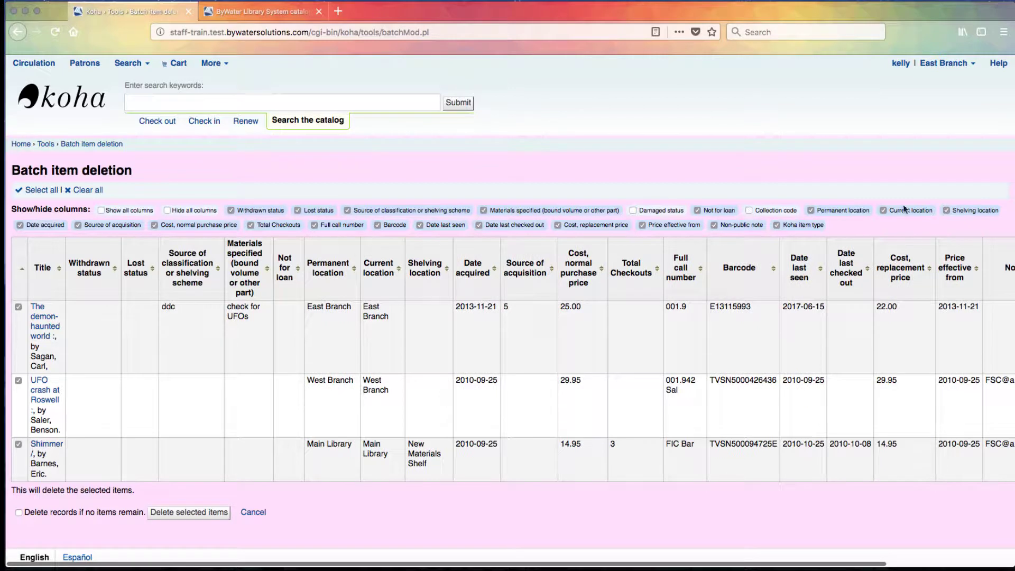
pyautogui.click(947, 211)
pyautogui.click(77, 226)
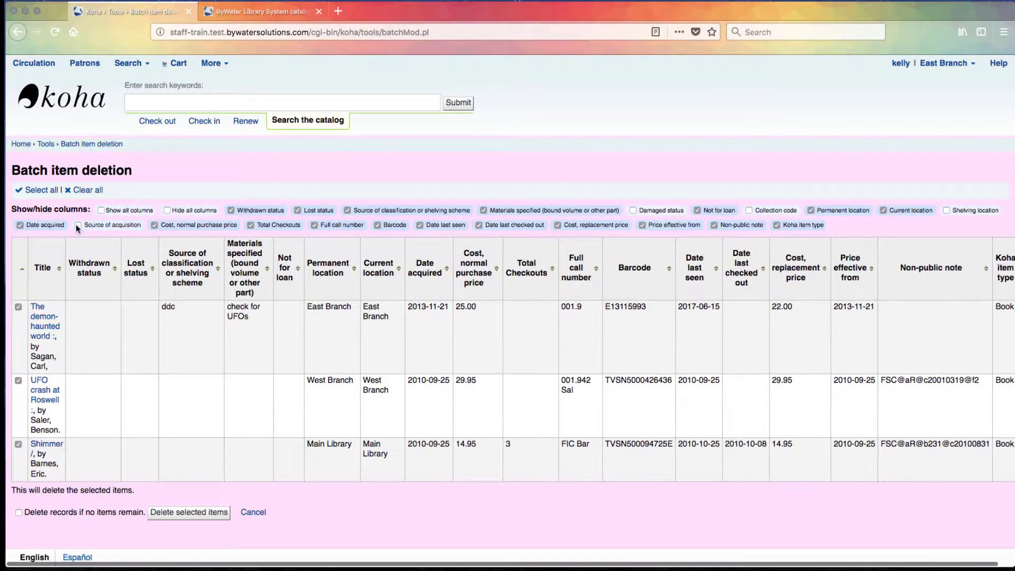
pyautogui.click(19, 225)
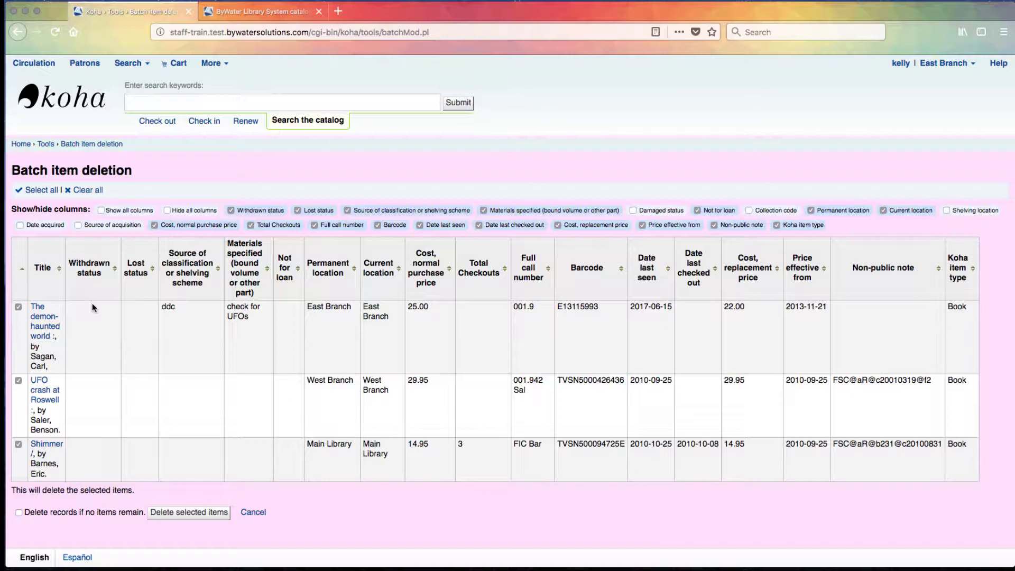
# - Keep all three items, including Shimmer, selected and enable 'Delete records if no items remain'
pyautogui.click(18, 445)
pyautogui.moveTo(11, 490); pyautogui.dragTo(151, 490)
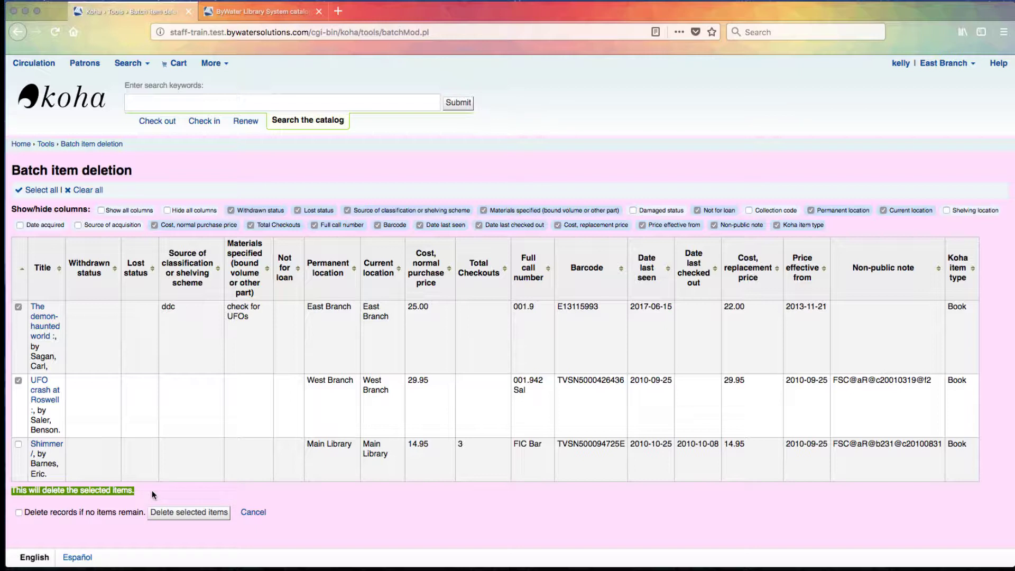
pyautogui.click(151, 490)
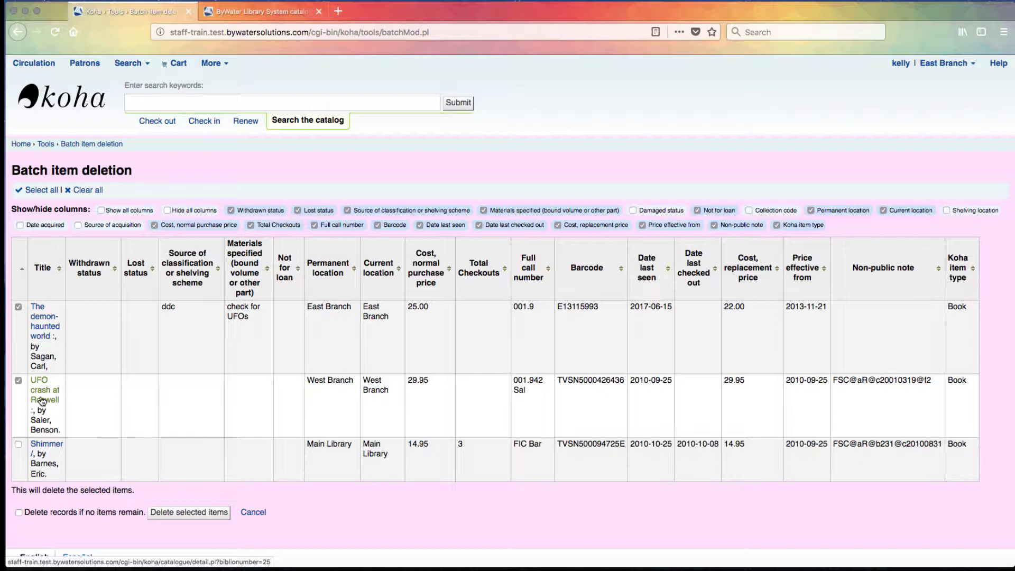
pyautogui.click(18, 444)
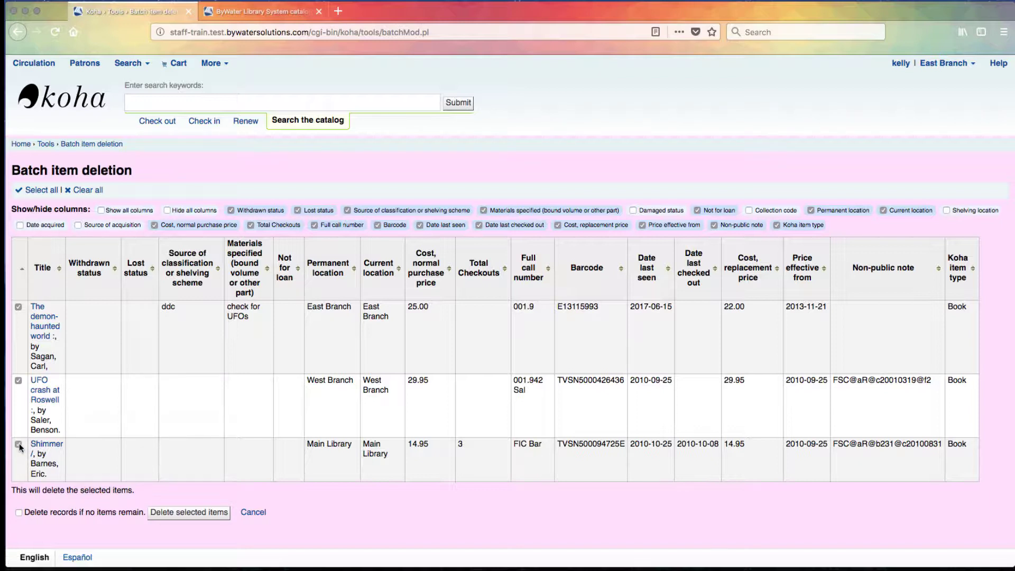
pyautogui.click(19, 512)
# - Delete the three selected items and return to the empty batch item deletion form
pyautogui.click(202, 515)
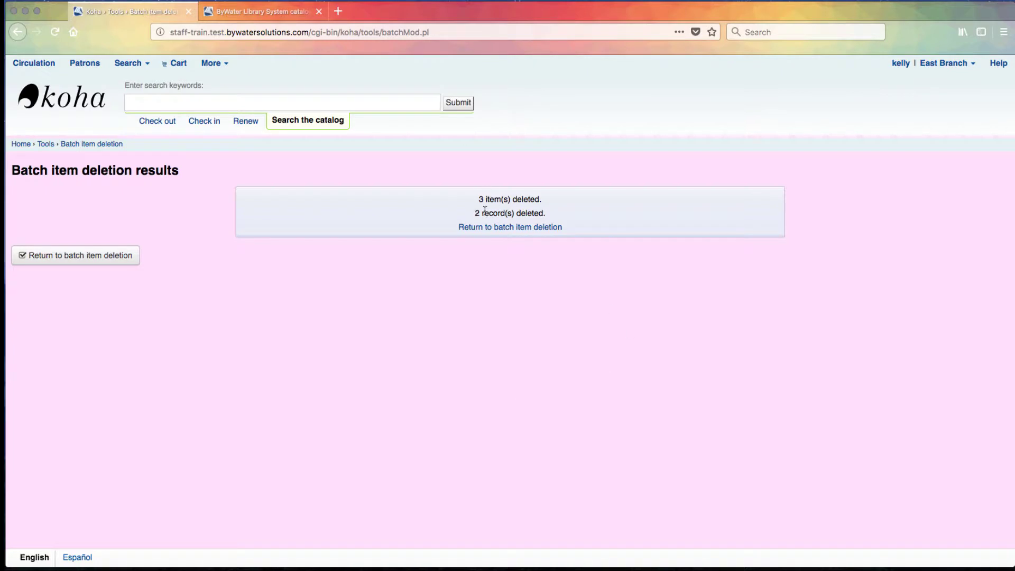
pyautogui.click(93, 256)
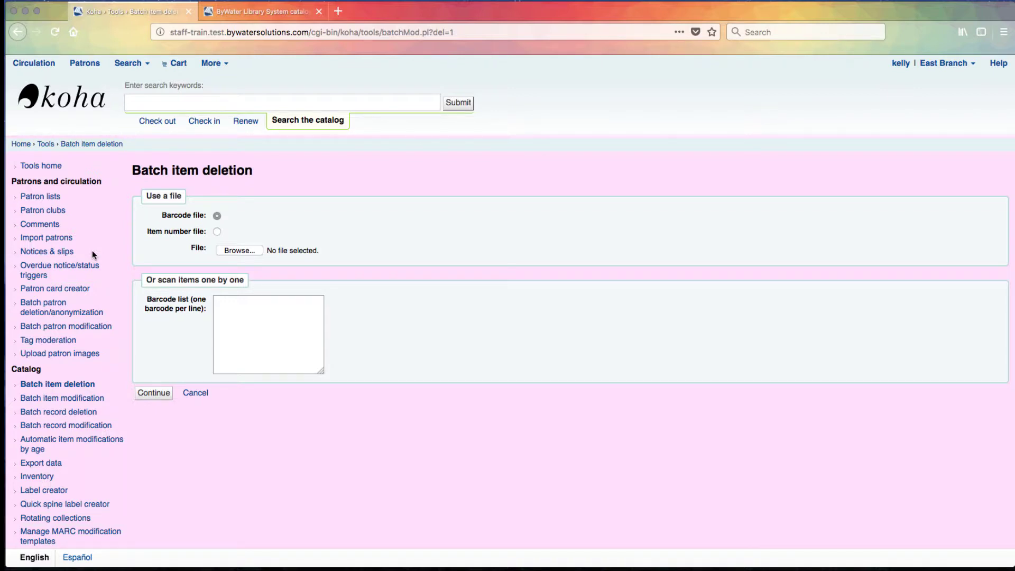
# - Open the catalog item search page from the search type menu
pyautogui.click(133, 66)
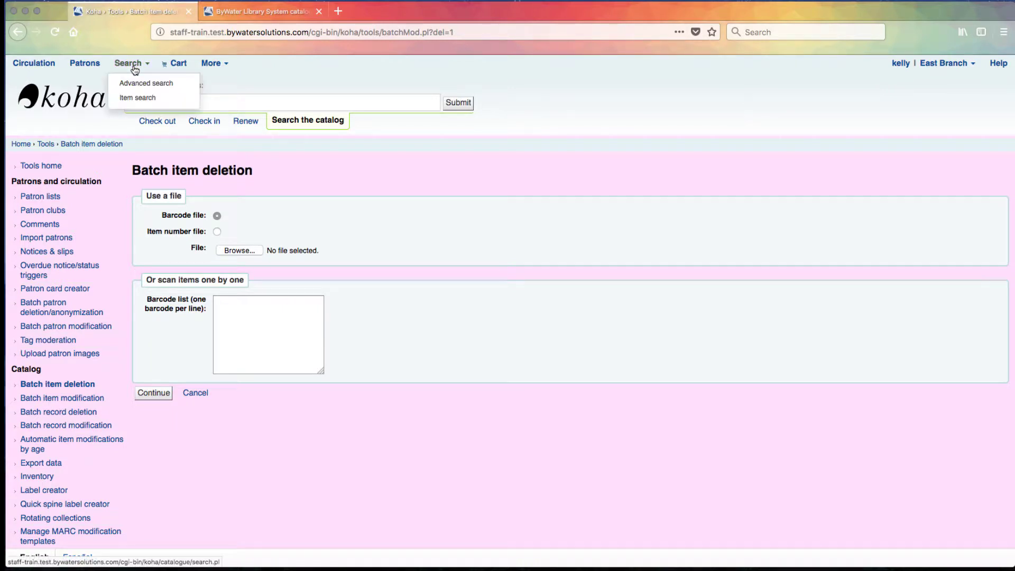
pyautogui.click(137, 98)
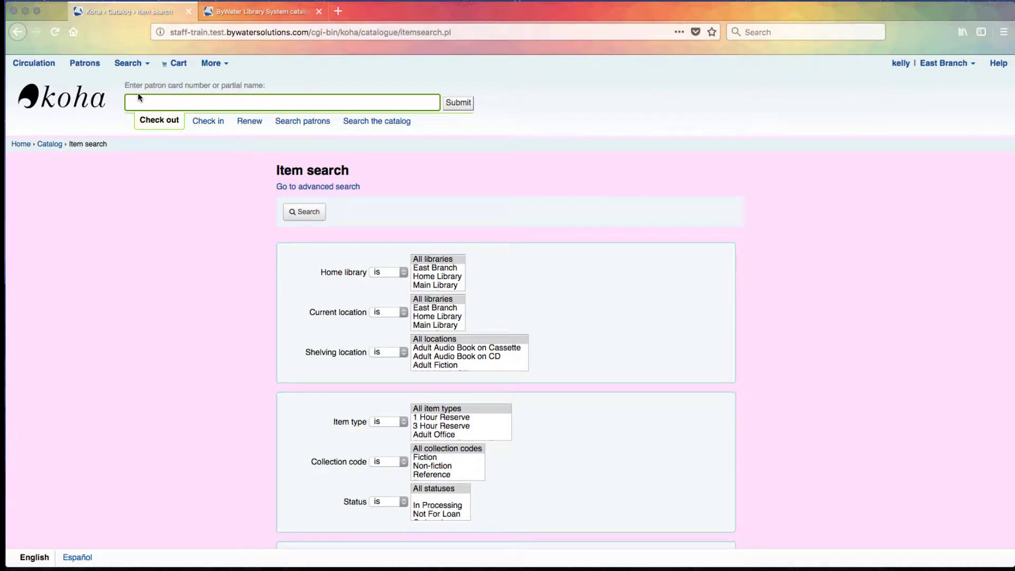
pyautogui.scroll(-3, 202, 345)
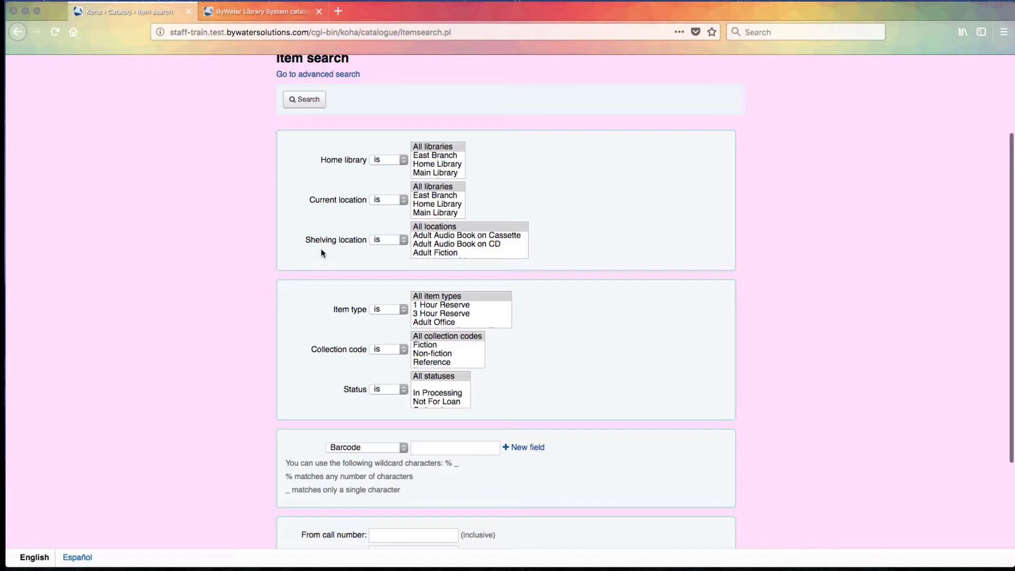
pyautogui.scroll(-2, 316, 314)
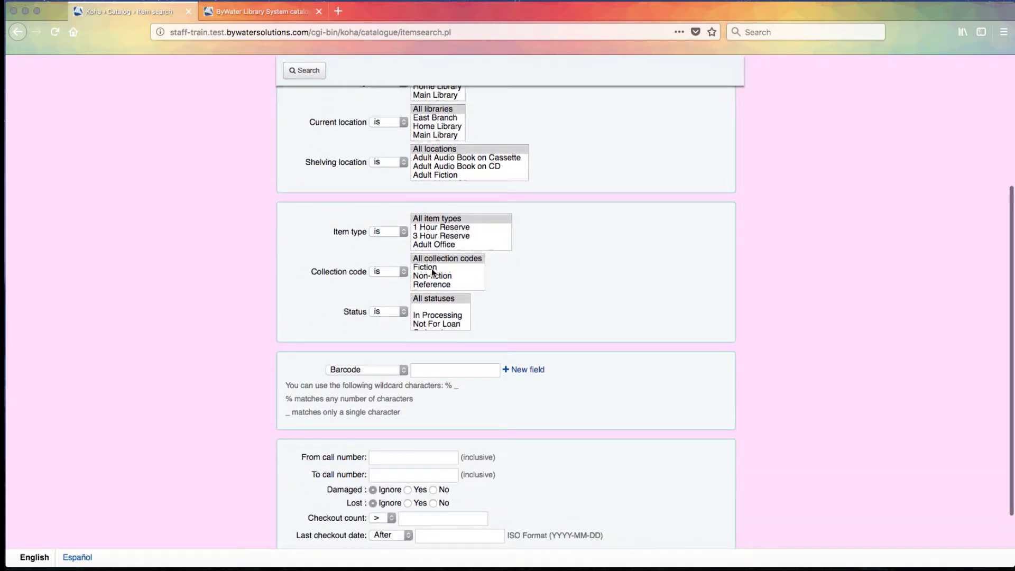
pyautogui.scroll(-2, 306, 296)
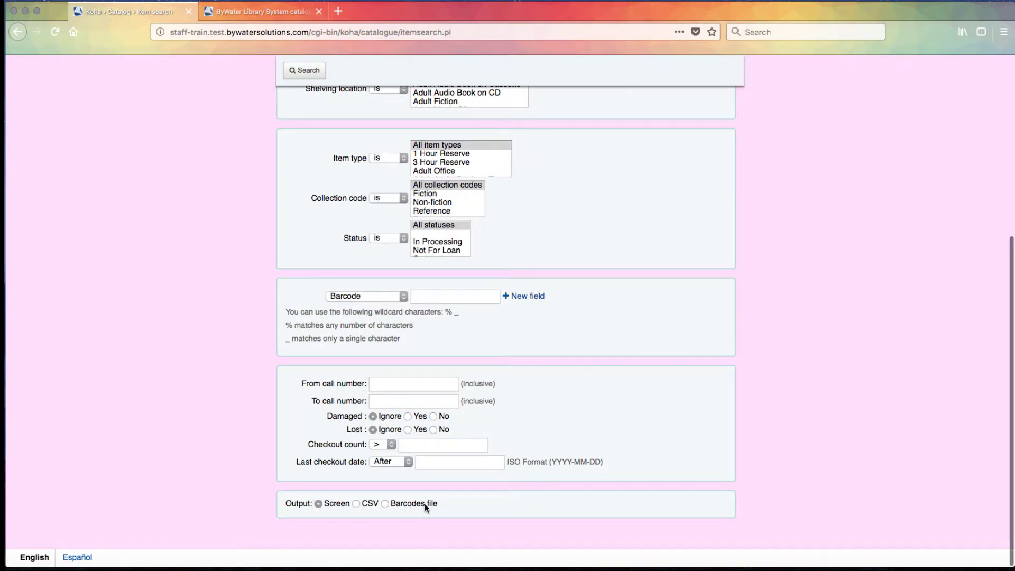
pyautogui.scroll(1, 373, 183)
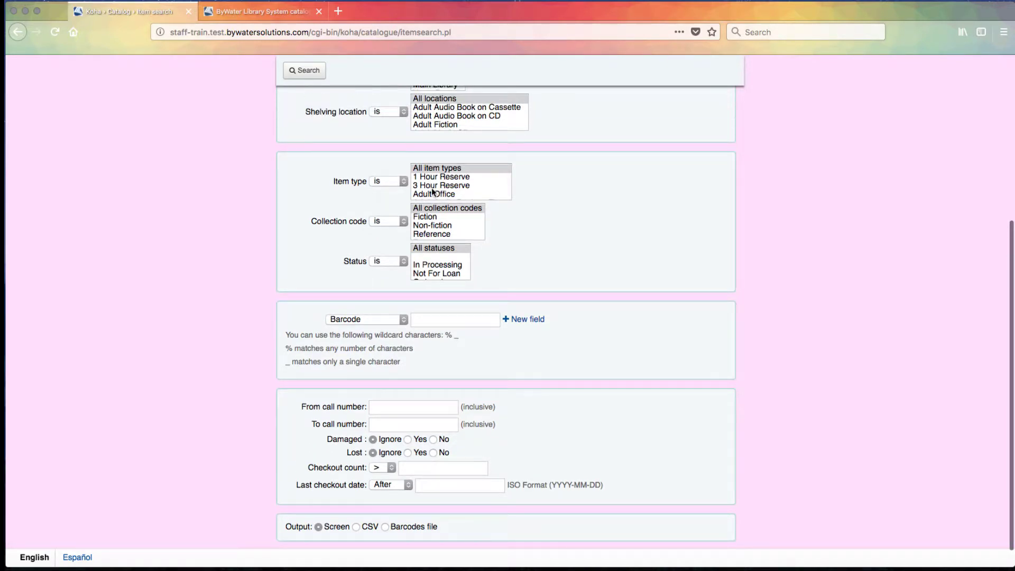
pyautogui.scroll(-3, 432, 189)
pyautogui.scroll(-3, 430, 188)
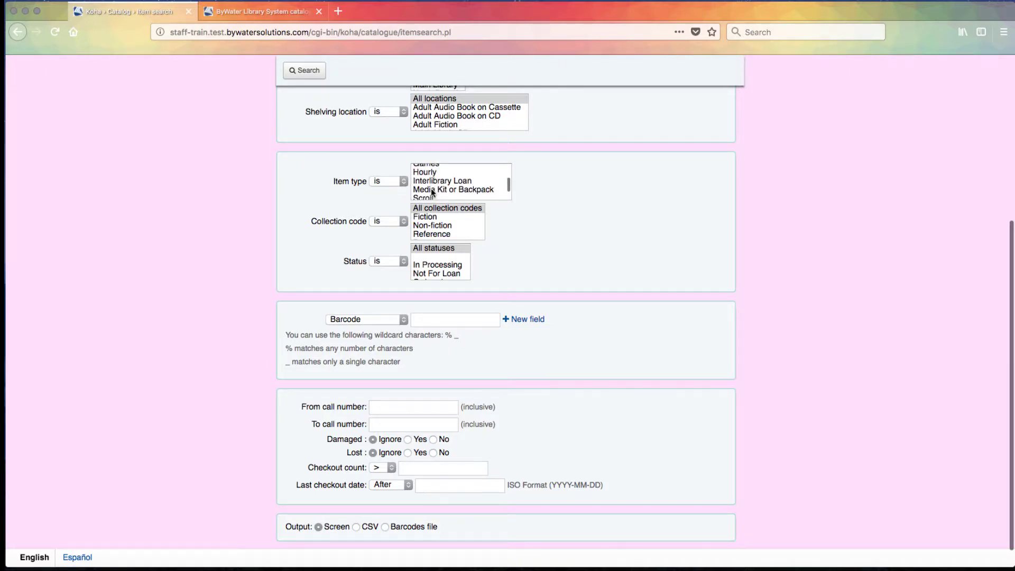
# - Limit the item type to Large Print and set output to Barcodes file
pyautogui.click(430, 176)
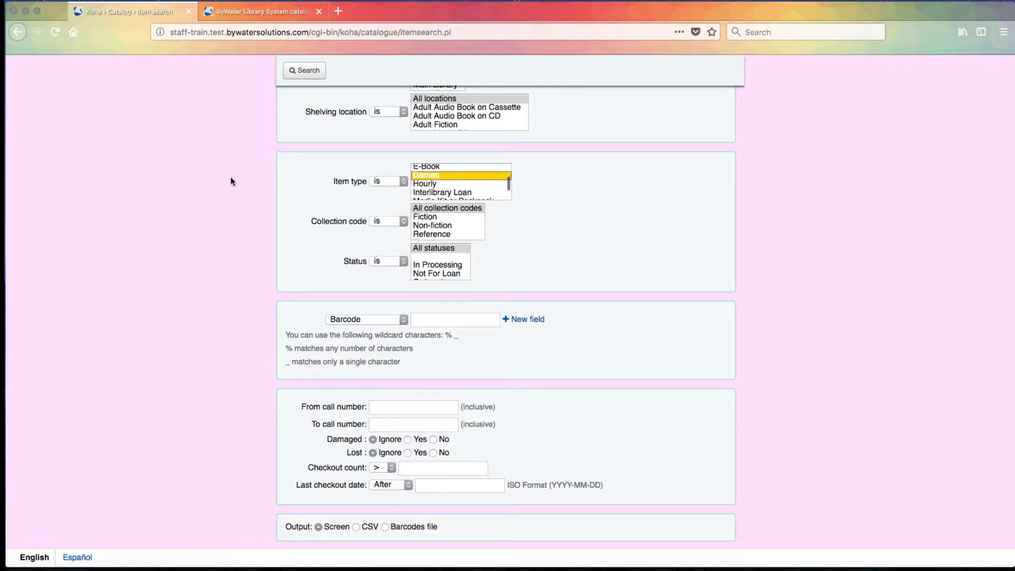
pyautogui.click(385, 526)
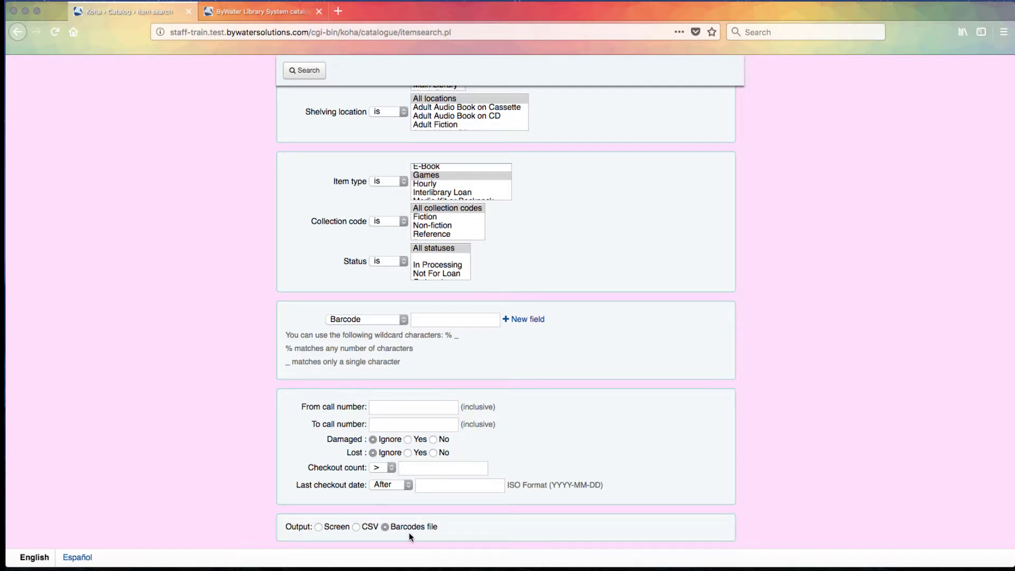
pyautogui.scroll(-2, 448, 182)
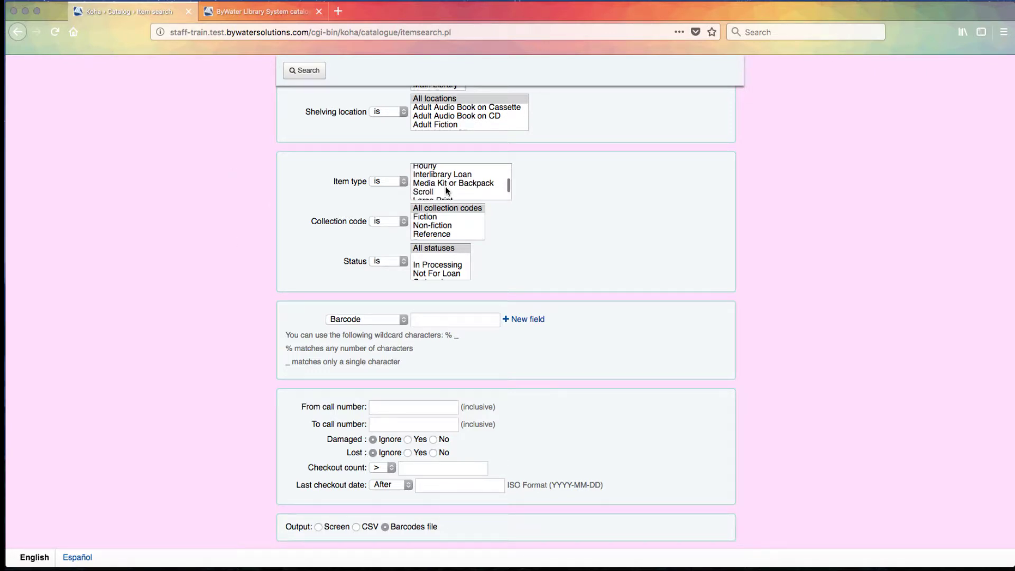
pyautogui.scroll(-3, 445, 186)
pyautogui.click(460, 174)
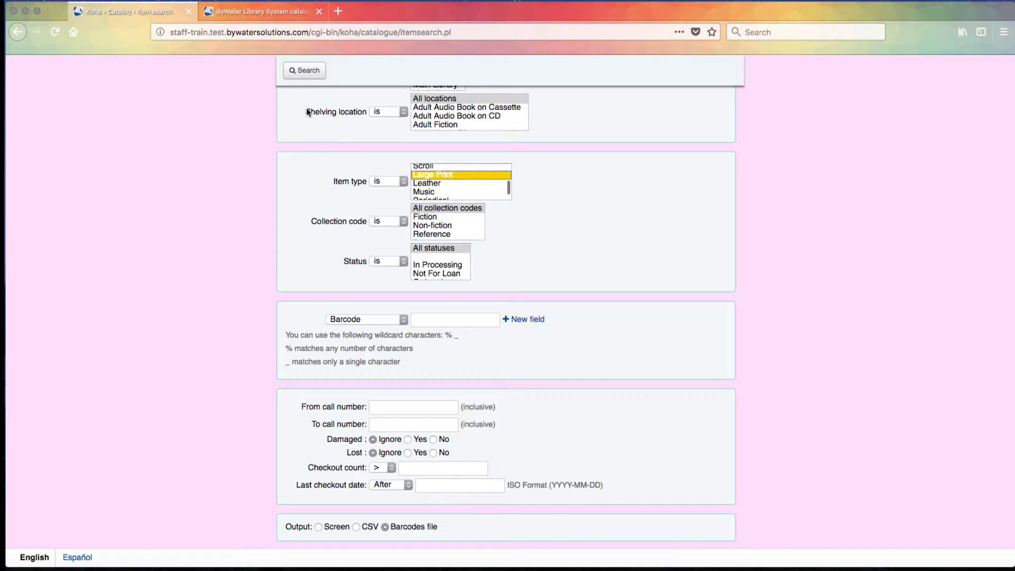
# - Run the Large Print item search and open the downloaded barcodes.txt with TextEdit
pyautogui.click(306, 75)
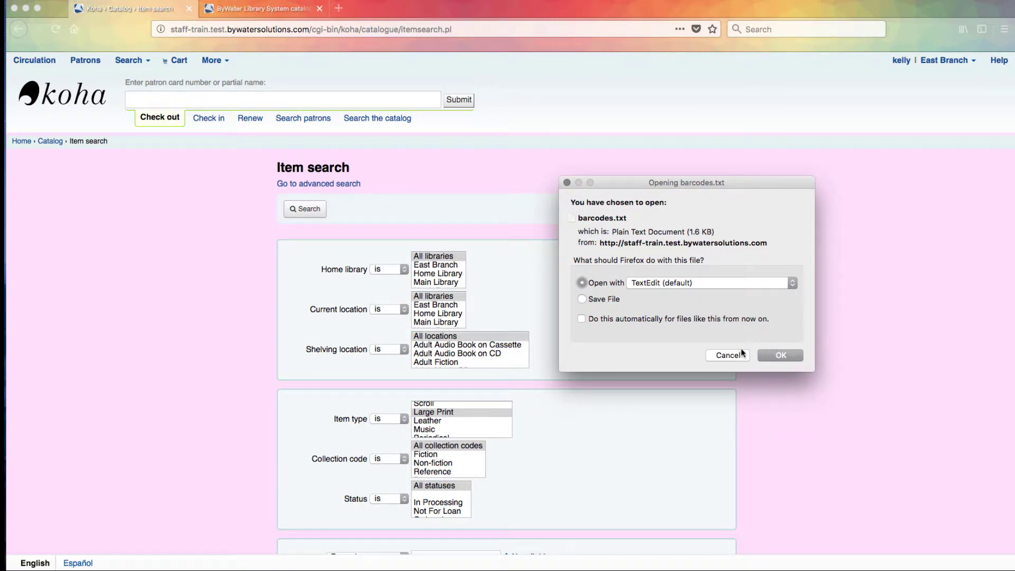
pyautogui.click(789, 356)
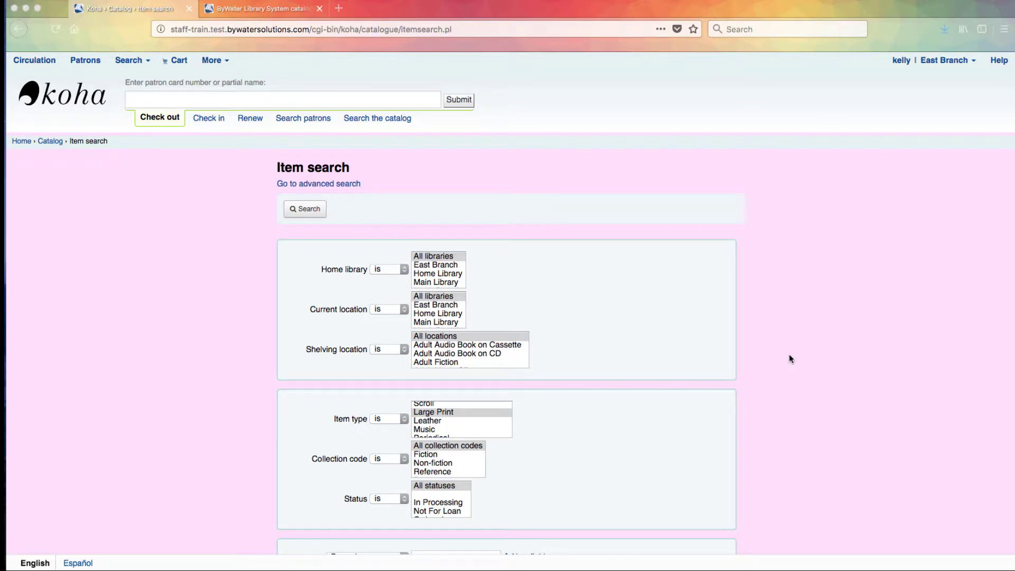
# - Delete the trailing lines so barcodes.txt ends with barcode TVSN500073088D
pyautogui.moveTo(165, 116); pyautogui.dragTo(520, 138)
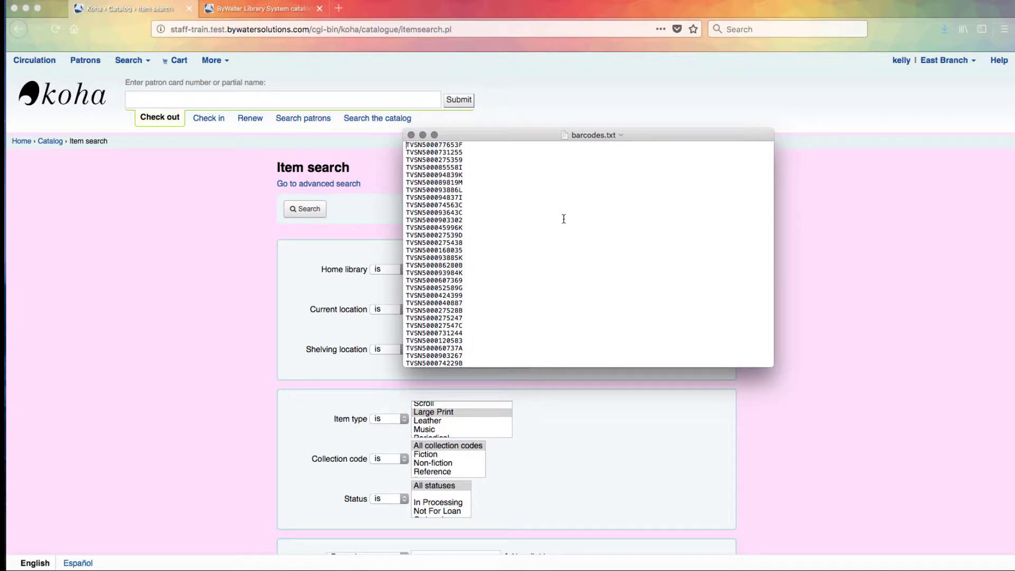
pyautogui.scroll(-20, 511, 241)
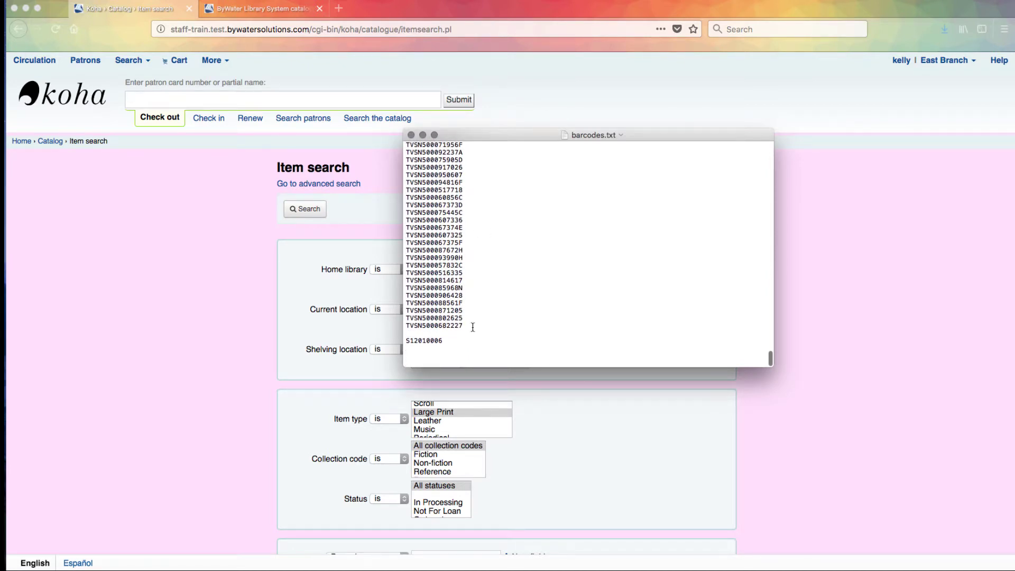
pyautogui.moveTo(461, 339); pyautogui.dragTo(400, 145)
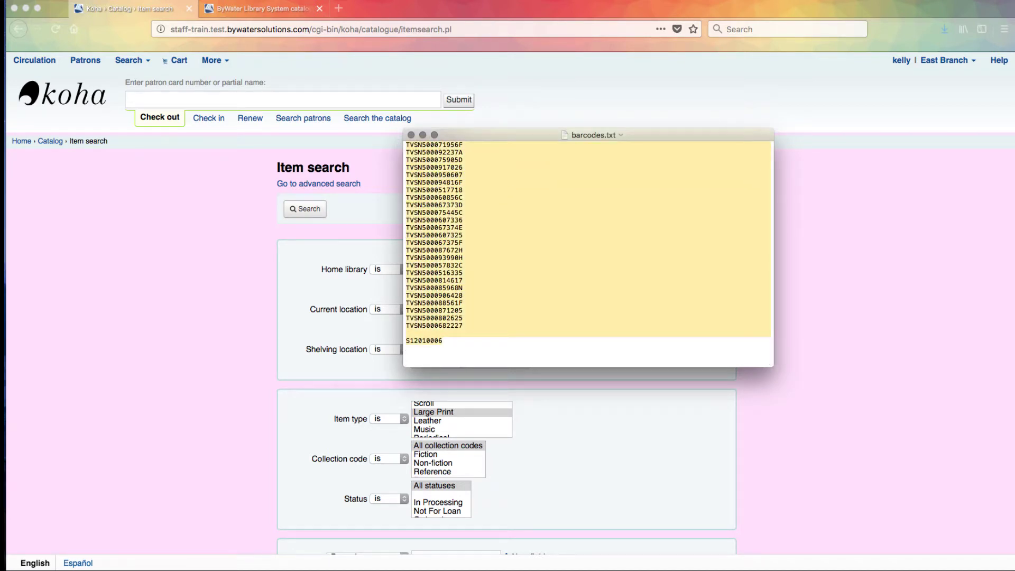
pyautogui.press('BackSpace')
pyautogui.moveTo(472, 334); pyautogui.dragTo(415, 170)
pyautogui.press('BackSpace')
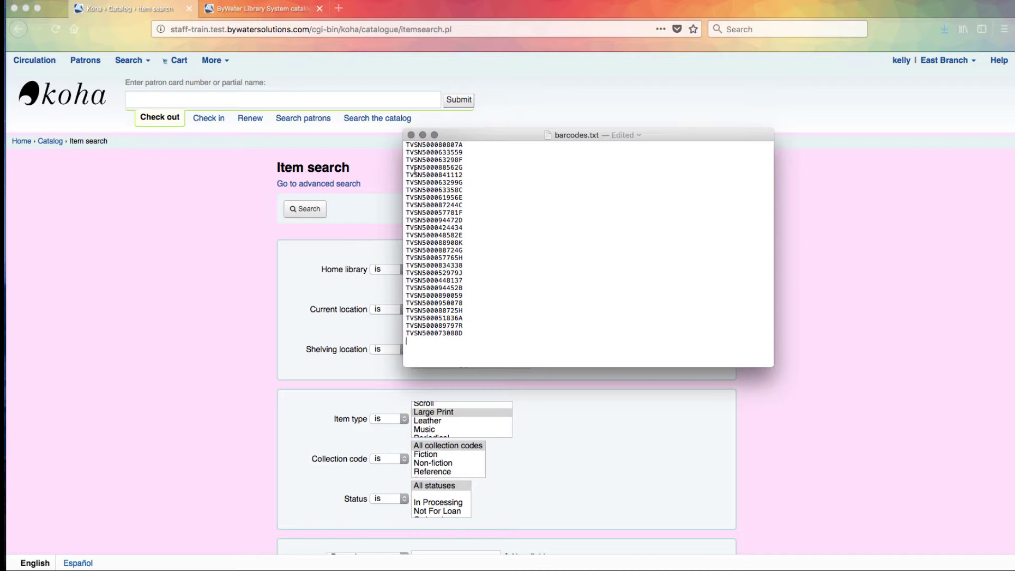
# - Save barcodes.txt to the Desktop — iCloud location
pyautogui.click(592, 134)
pyautogui.click(592, 133)
pyautogui.click(592, 133)
pyautogui.click(602, 189)
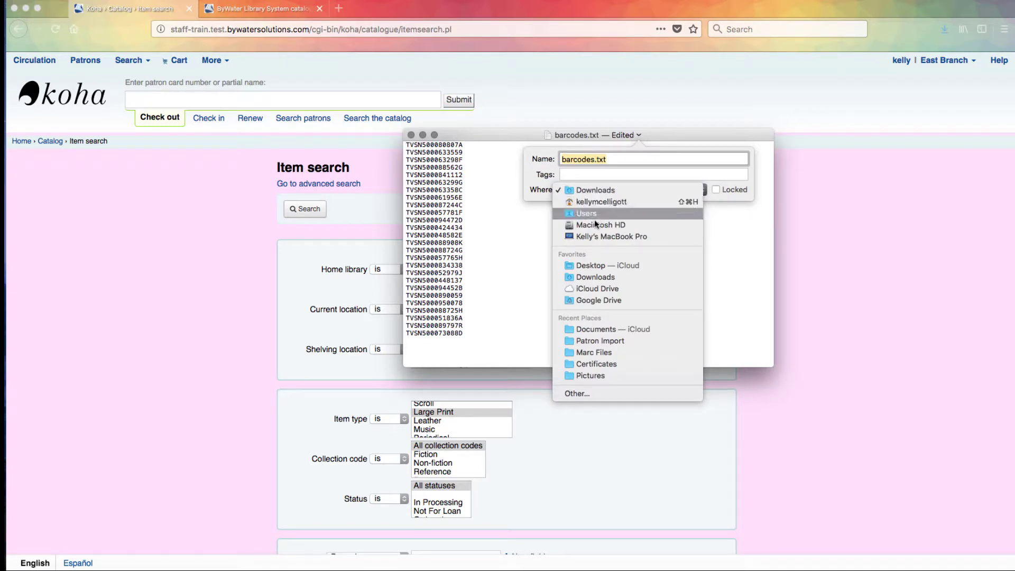
pyautogui.click(596, 264)
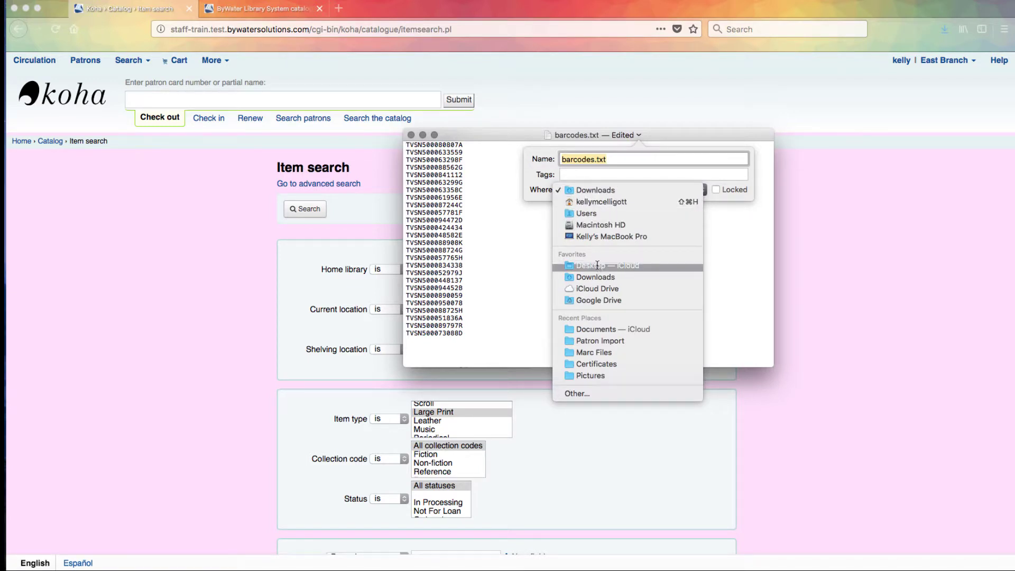
pyautogui.click(515, 245)
# - Close barcodes.txt and reopen Batch item deletion via More > Tools
pyautogui.click(411, 135)
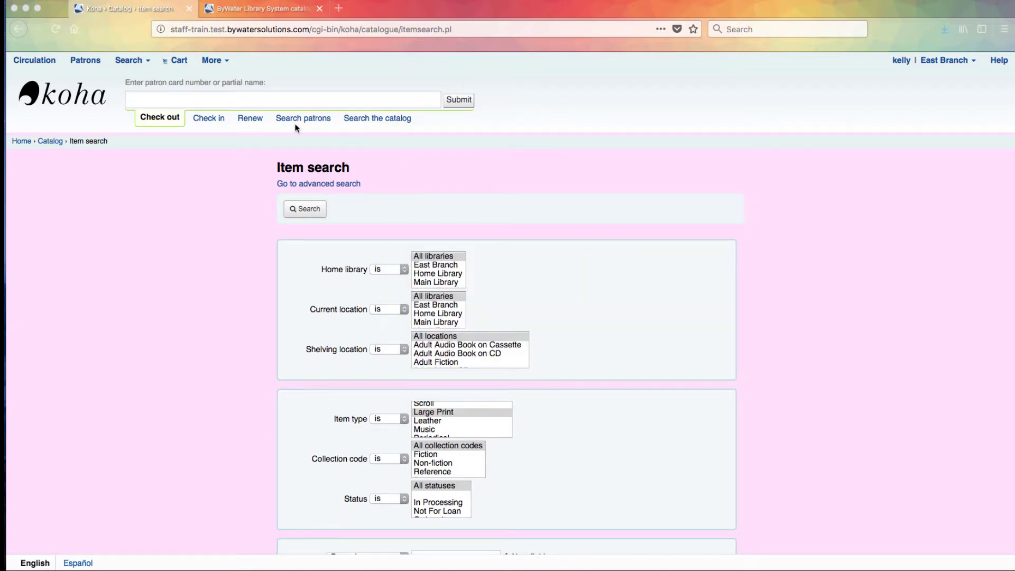
pyautogui.click(212, 61)
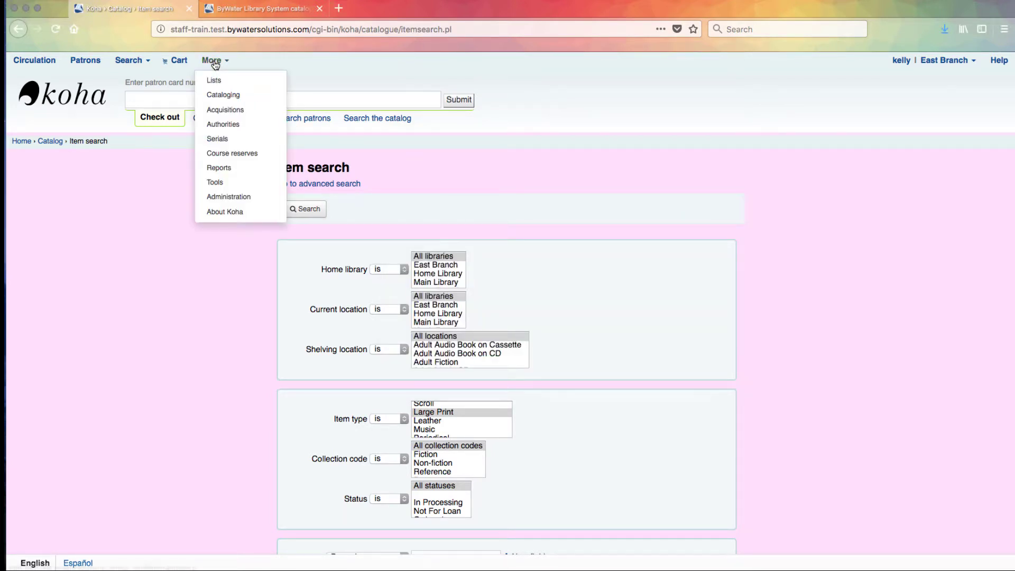
pyautogui.click(223, 183)
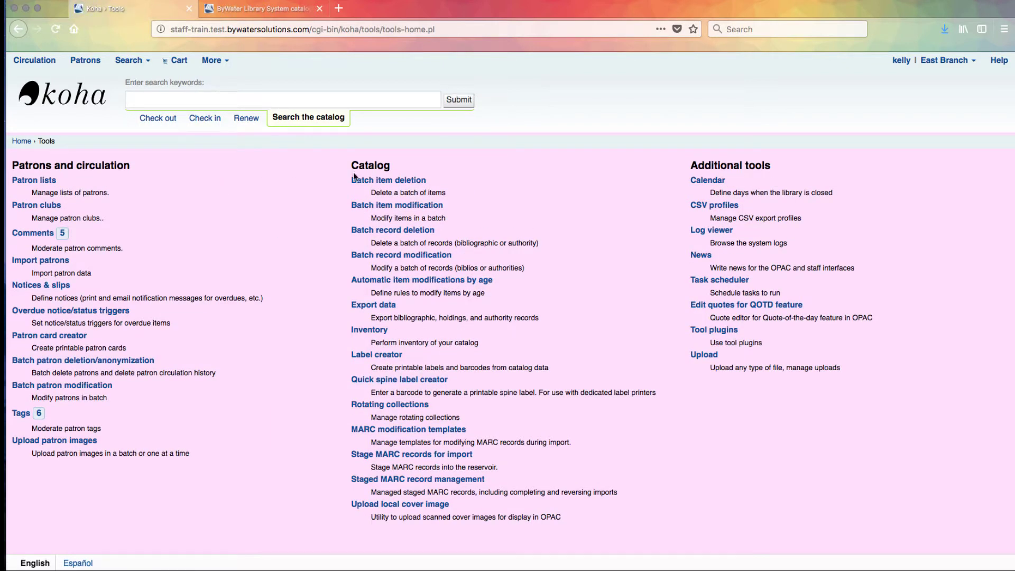
pyautogui.click(380, 180)
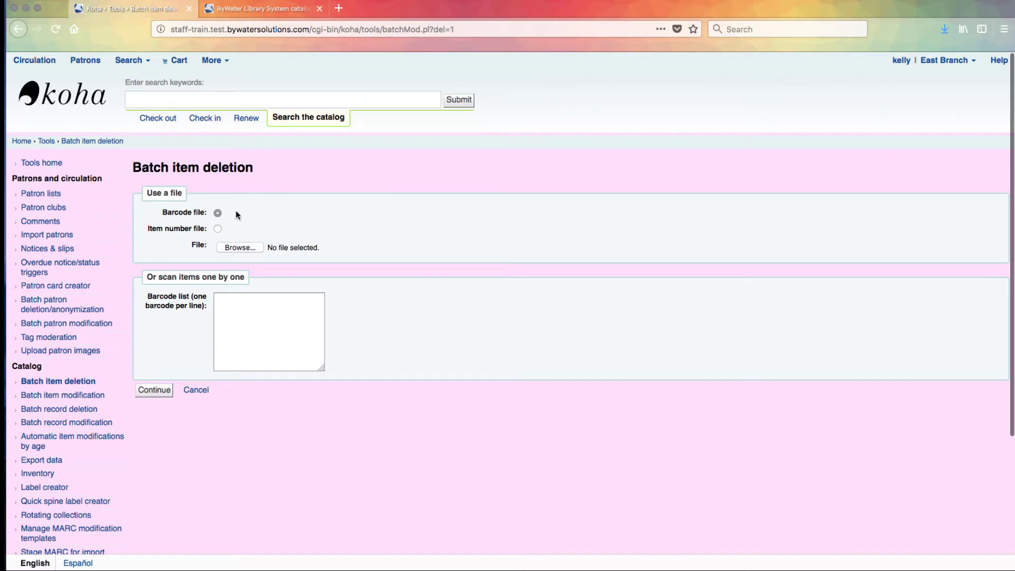
# - Upload barcodes.txt from the Desktop as the barcode file and continue to the item list
pyautogui.moveTo(166, 211); pyautogui.dragTo(206, 212)
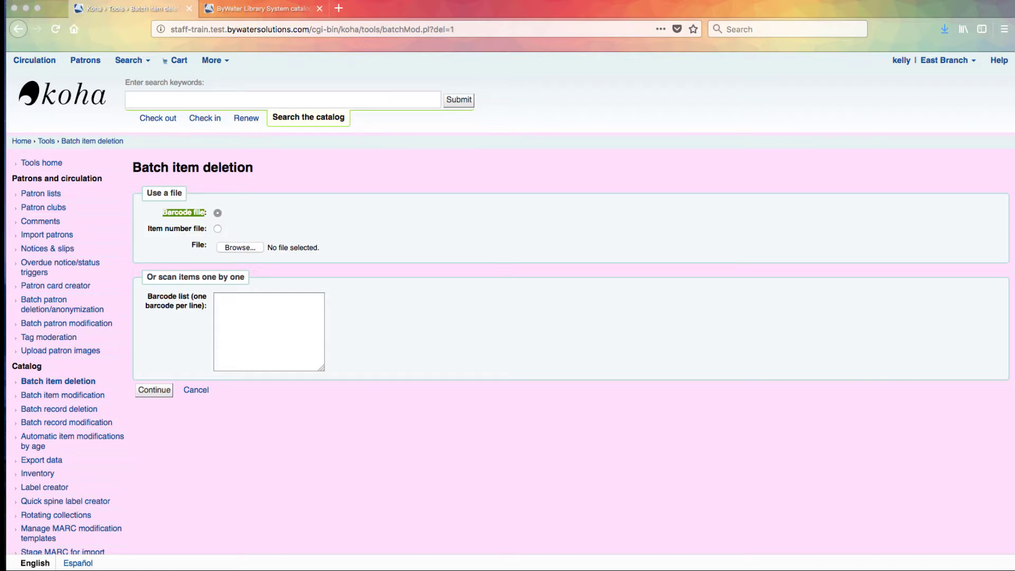
pyautogui.click(240, 247)
pyautogui.click(401, 170)
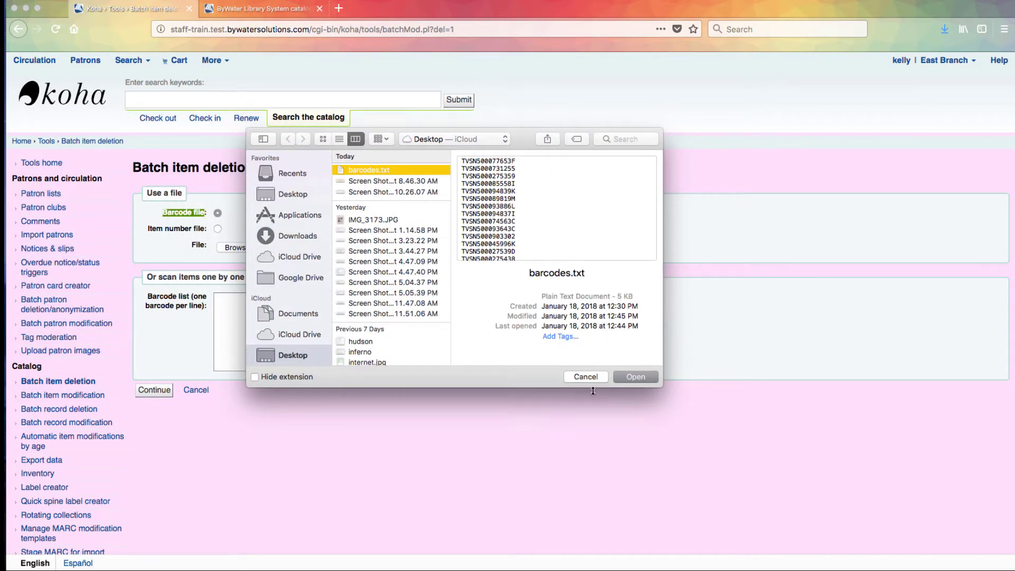
pyautogui.click(641, 376)
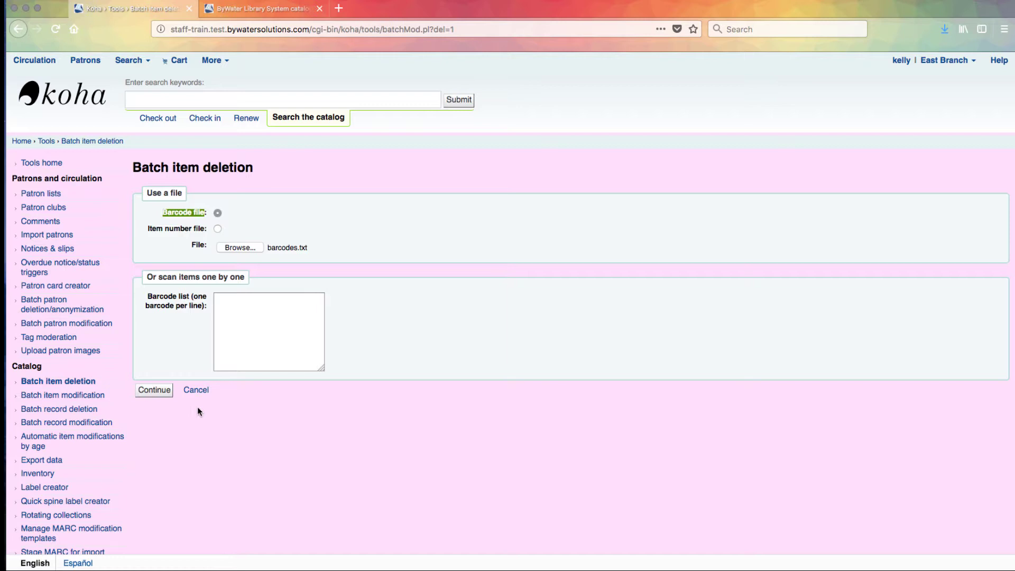
pyautogui.click(149, 394)
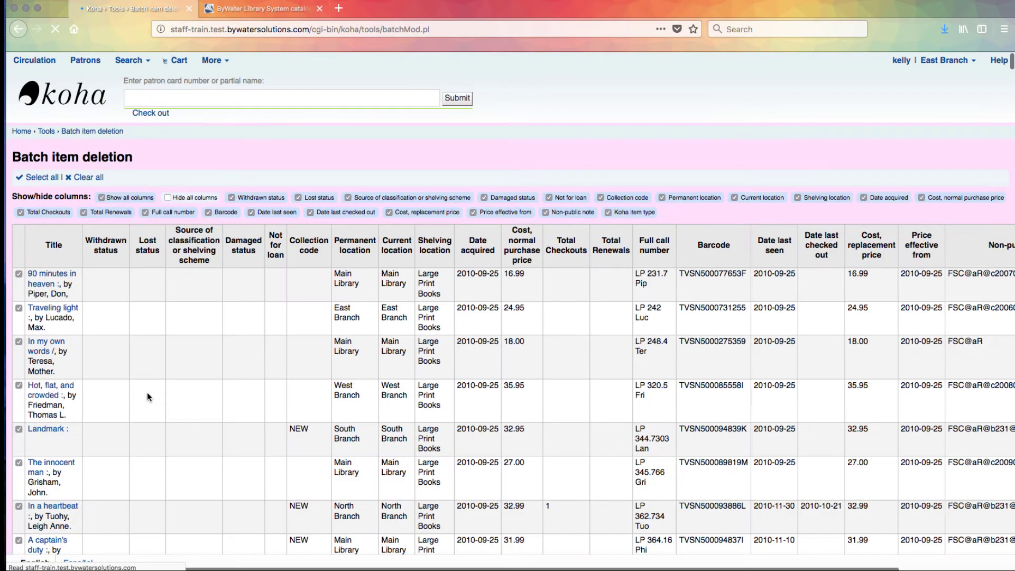
# - Scroll through the checked Large Print items to the final title, Light on snow, then resize the window
pyautogui.scroll(-5, 156, 389)
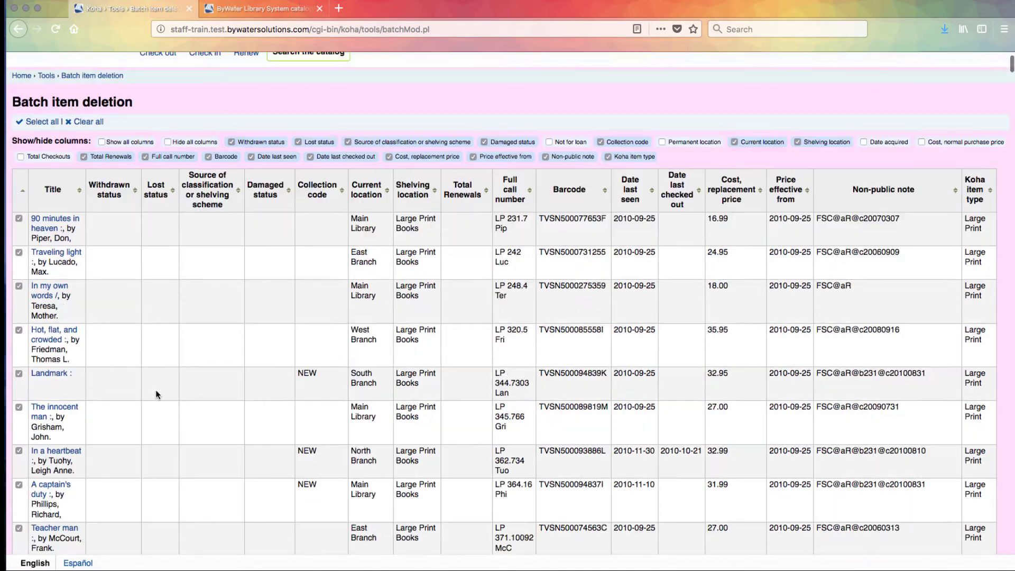
pyautogui.scroll(-20, 157, 394)
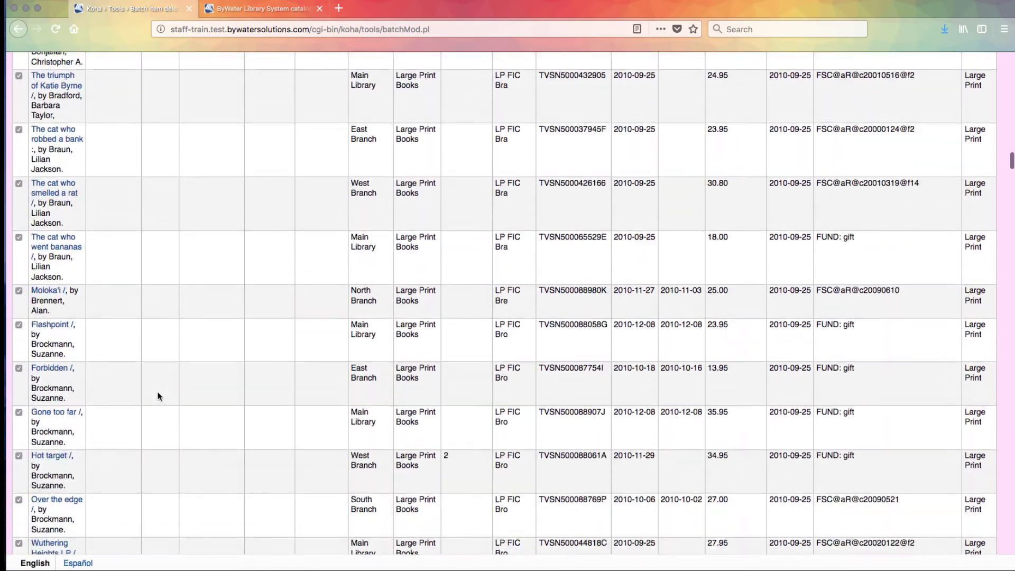
pyautogui.scroll(-20, 158, 396)
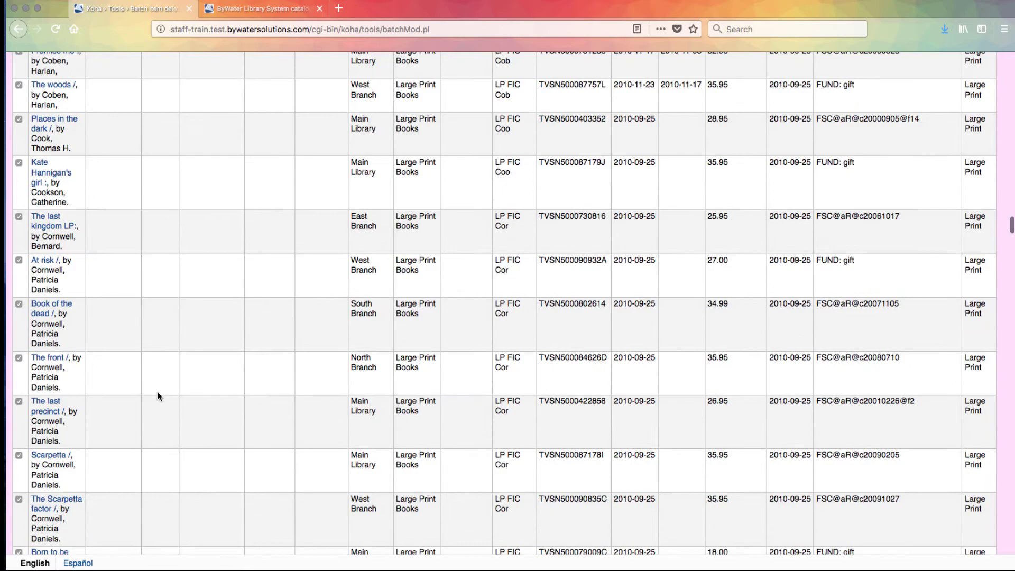
pyautogui.scroll(-20, 158, 395)
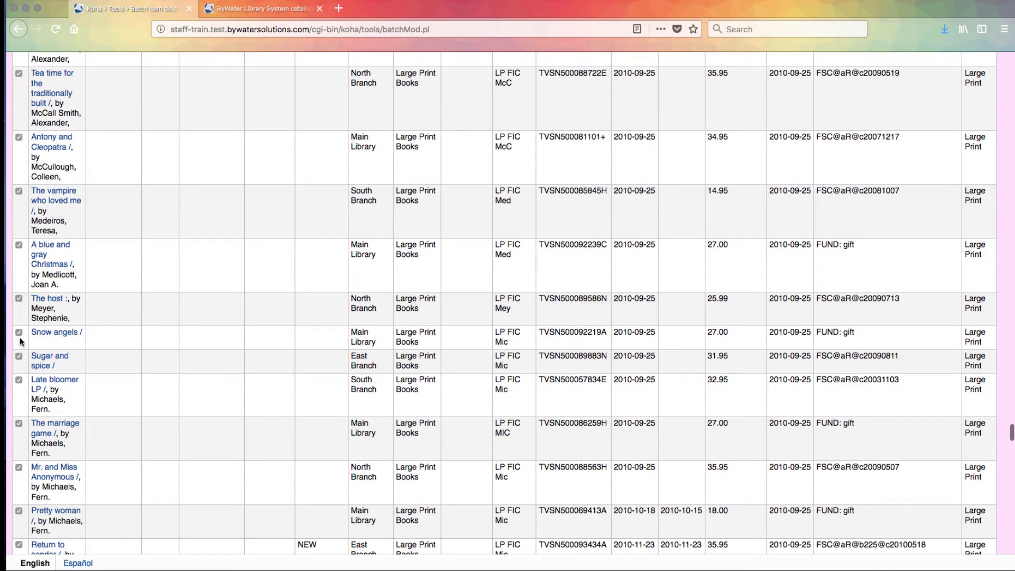
pyautogui.scroll(-20, 73, 401)
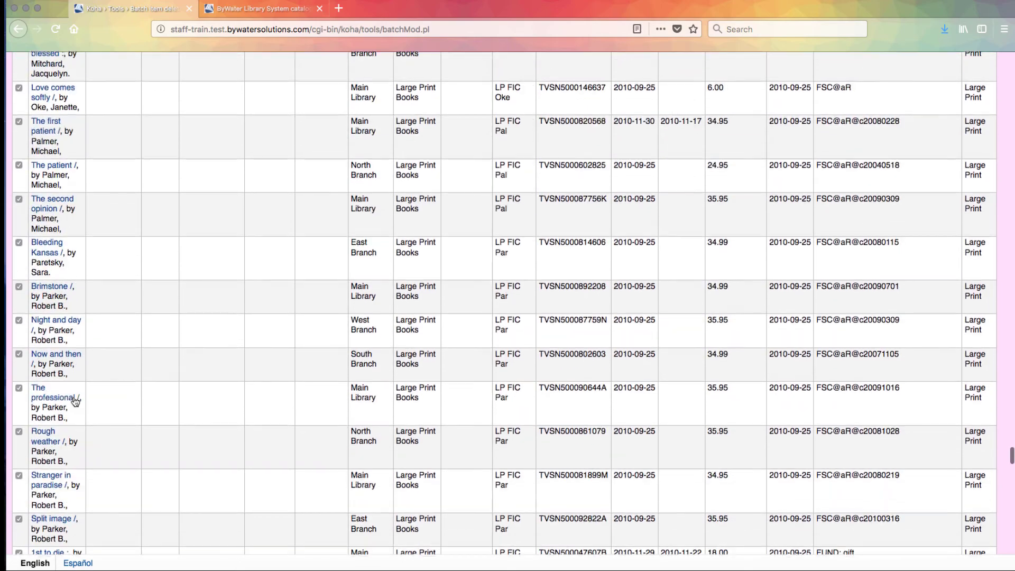
pyautogui.scroll(-20, 75, 400)
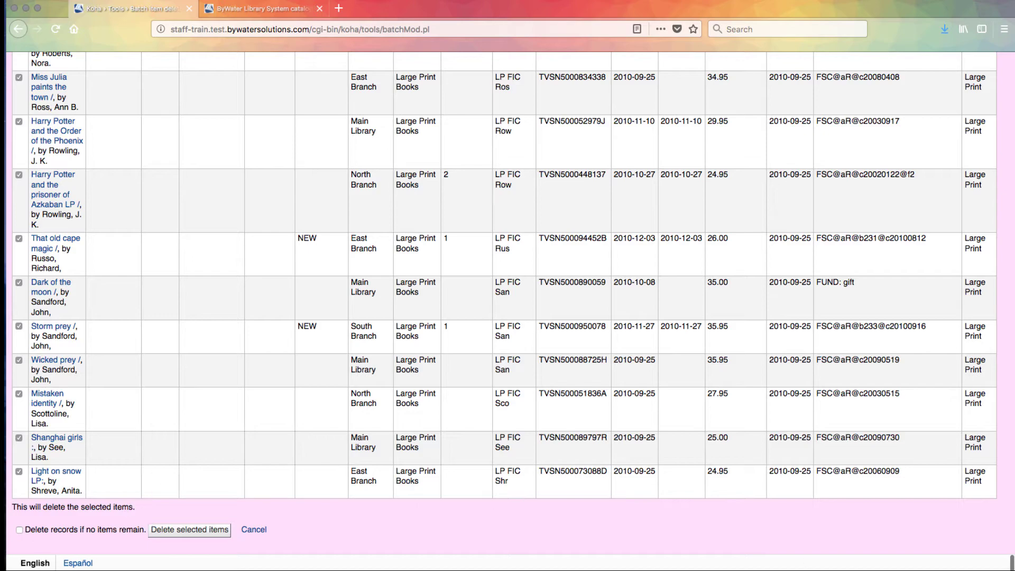
pyautogui.moveTo(1011, 561); pyautogui.dragTo(1006, 58)
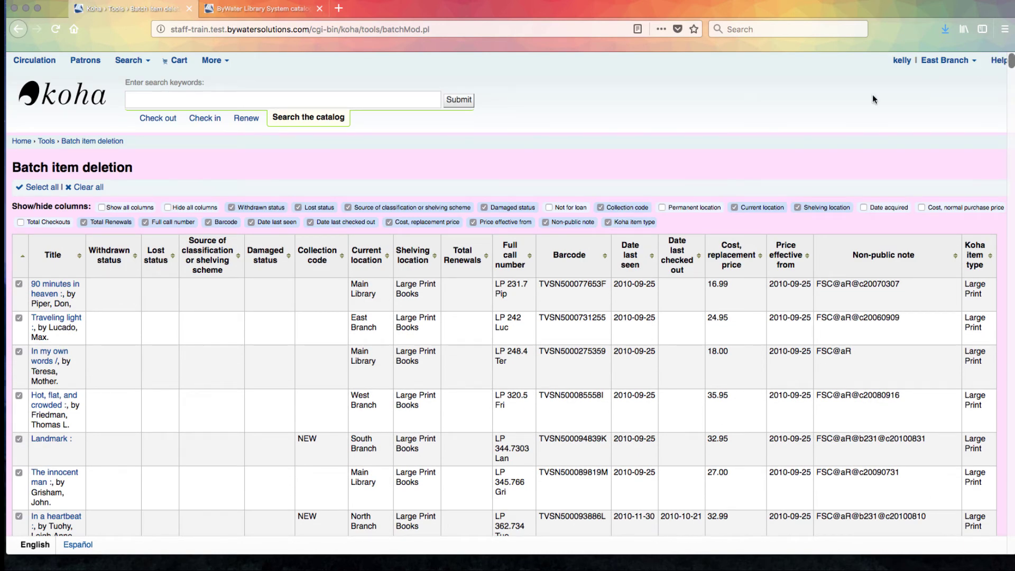